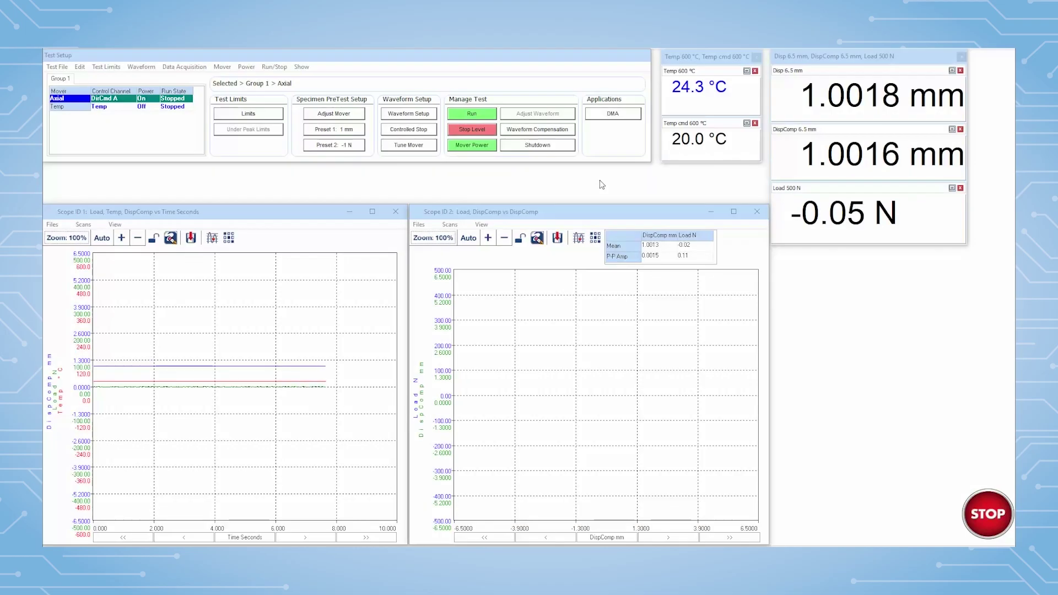
Launch DMA and open My Bending Test 1.tst from the TN > TT Examples folder
click(620, 116)
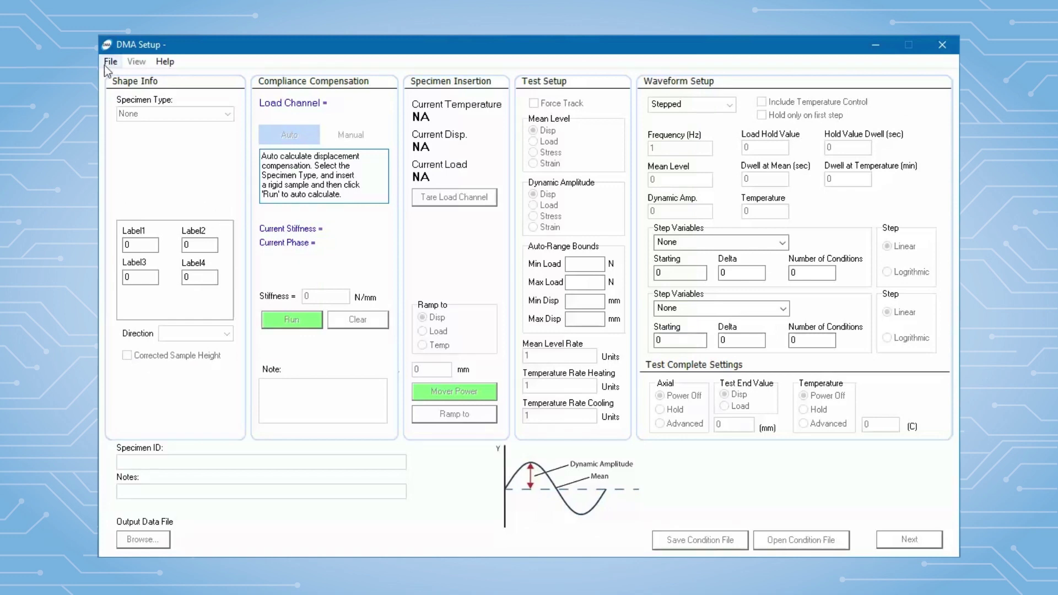
click(110, 63)
click(134, 94)
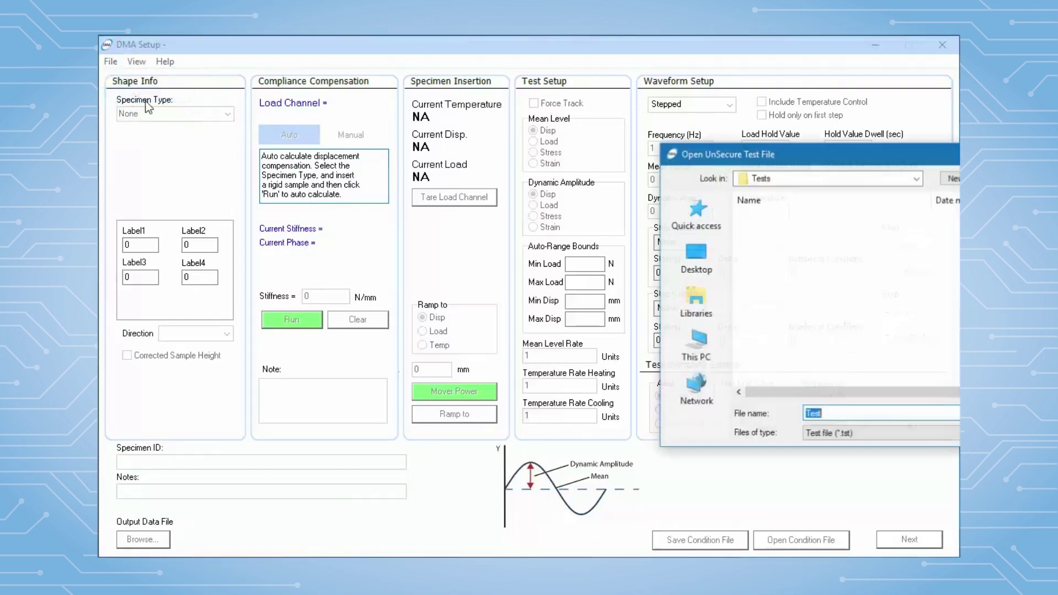
double_click(566, 216)
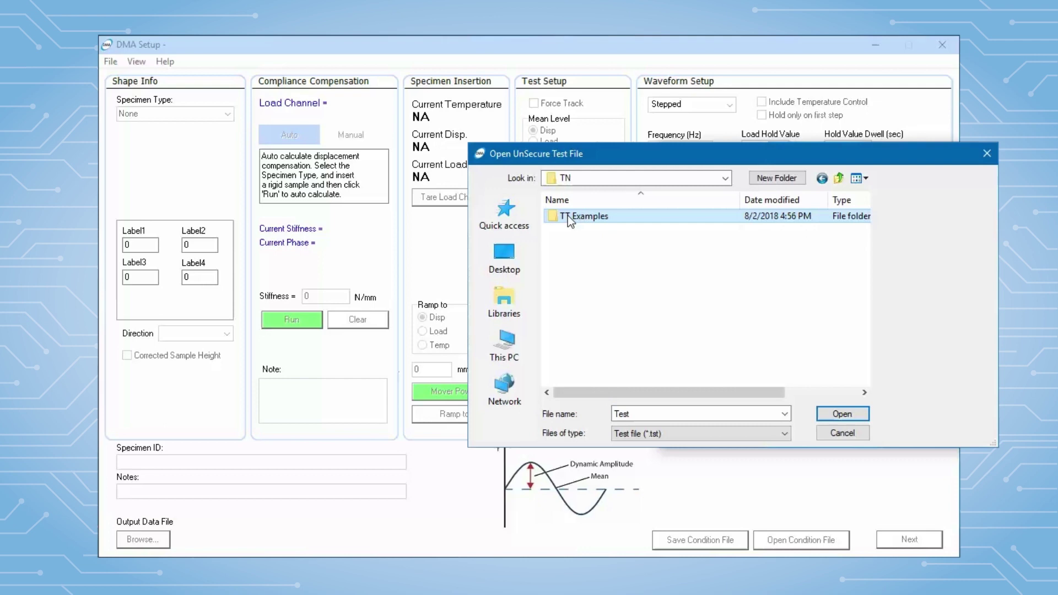
double_click(568, 216)
double_click(579, 217)
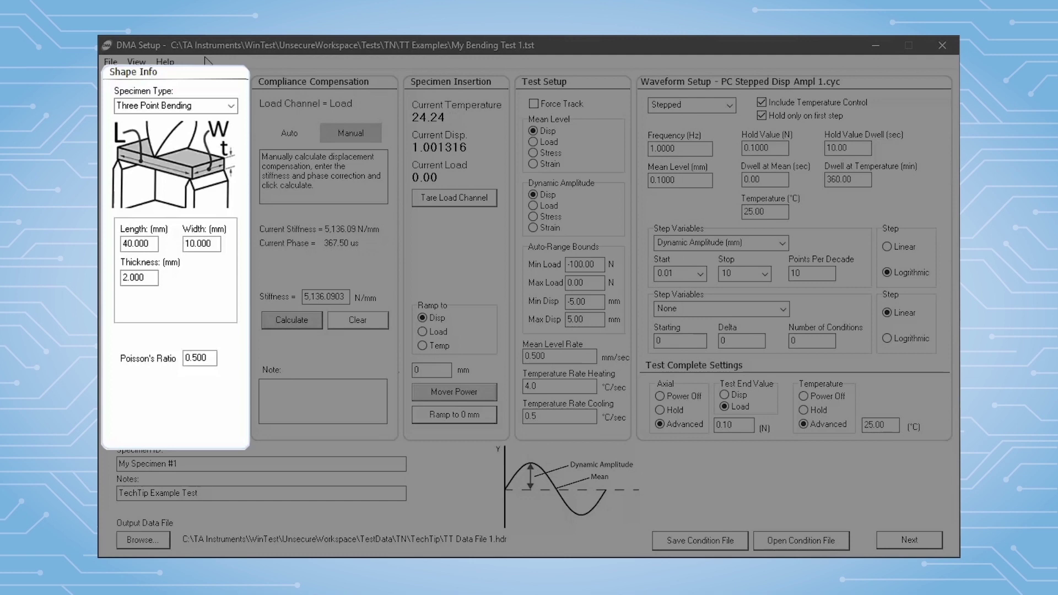
click(231, 108)
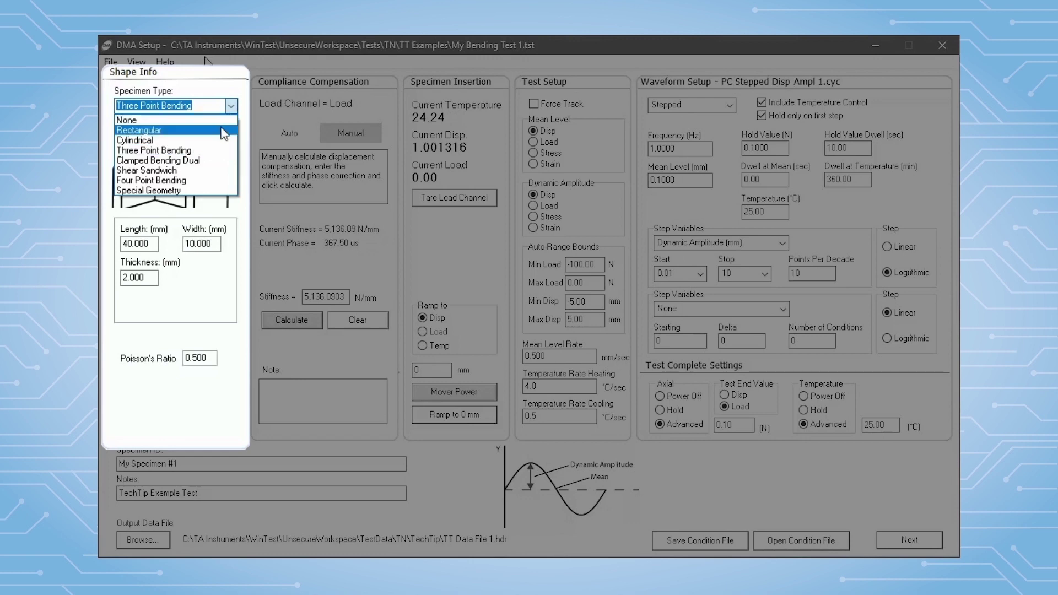
click(223, 131)
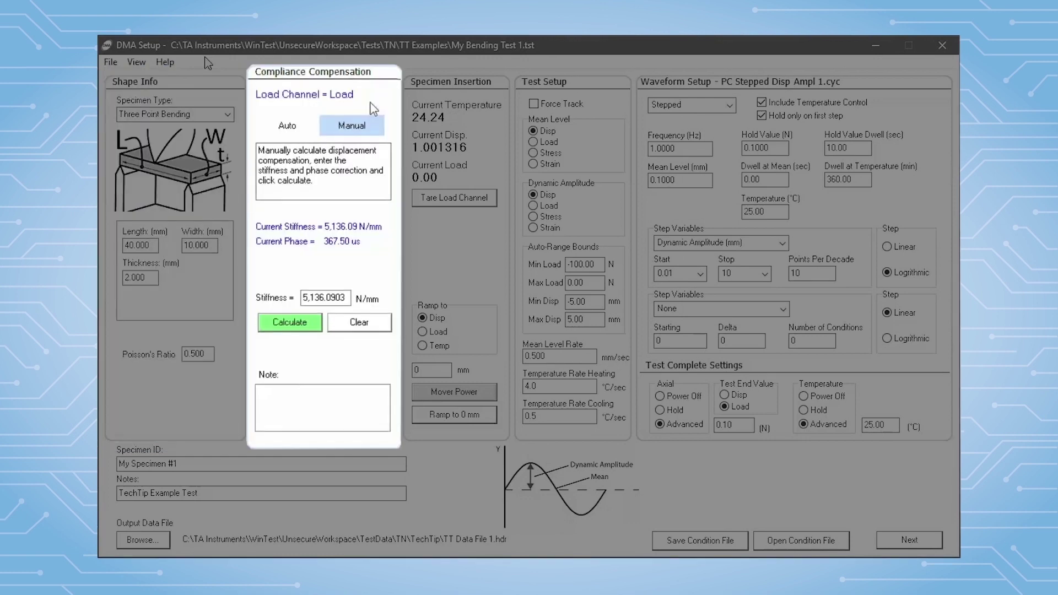
click(290, 130)
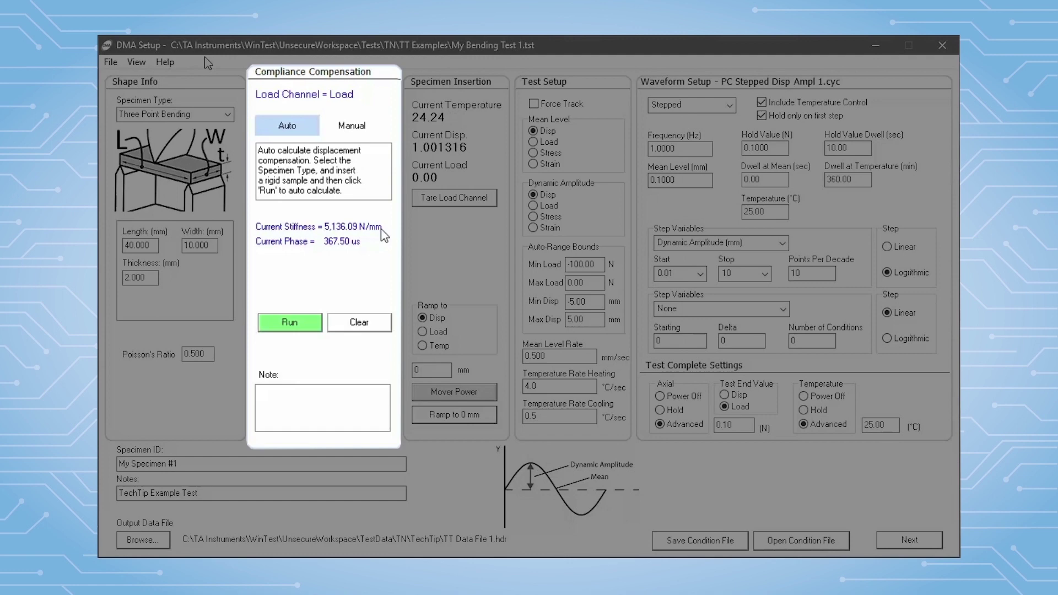
click(352, 126)
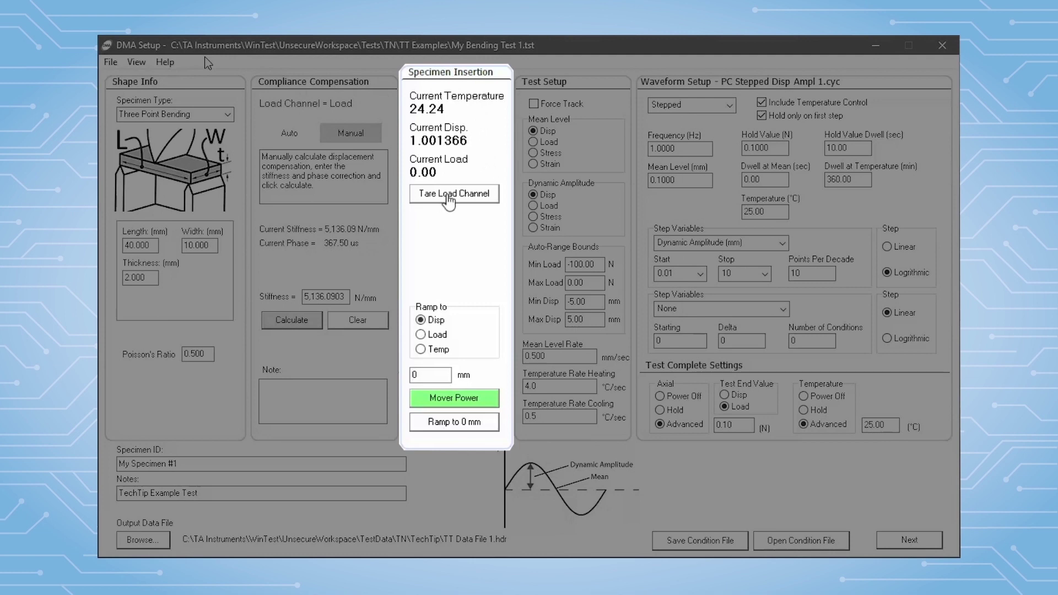
Tare the load channel and ramp the mover to 0 mm displacement
click(450, 200)
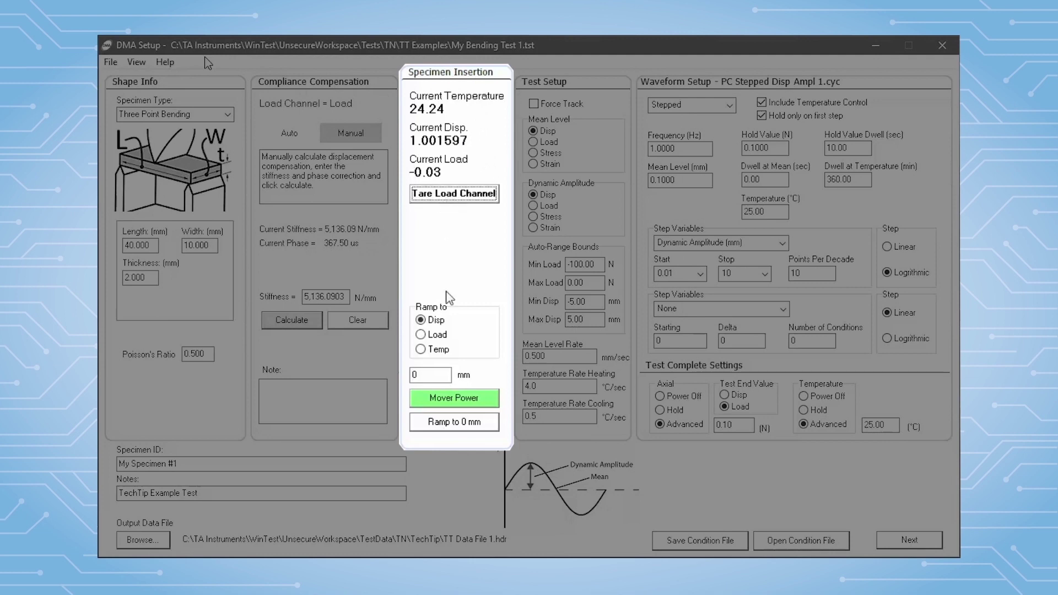
click(423, 322)
click(436, 376)
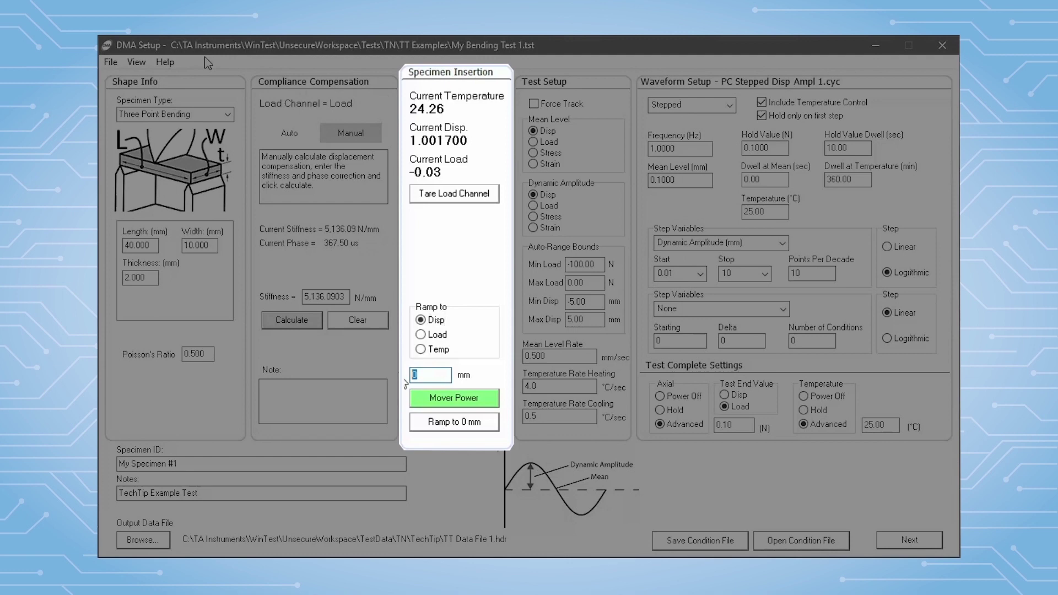
click(455, 424)
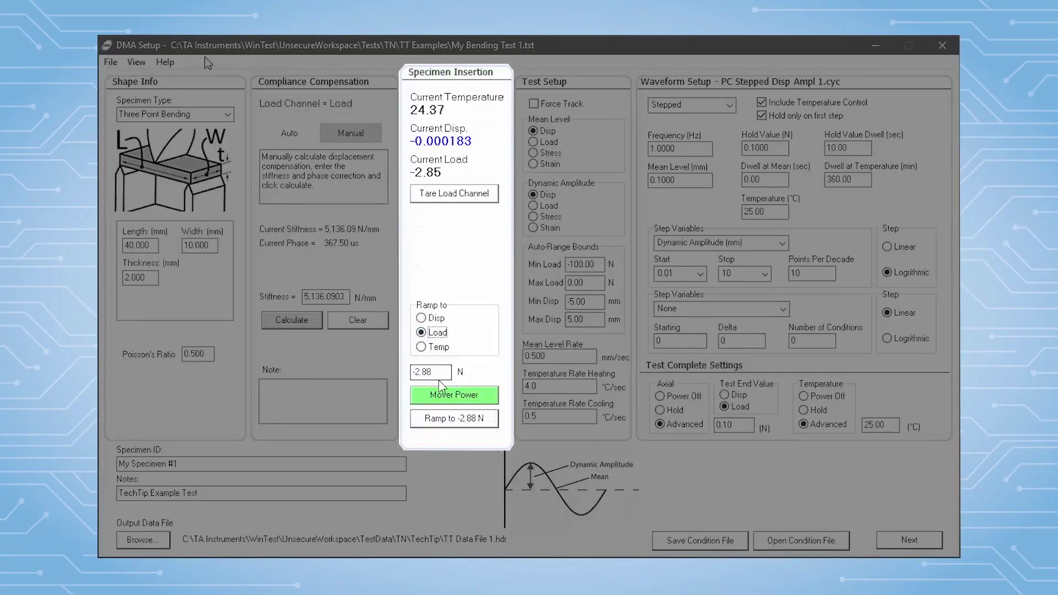
Ramp the specimen to a 0 N load target
double_click(419, 372)
text(0)
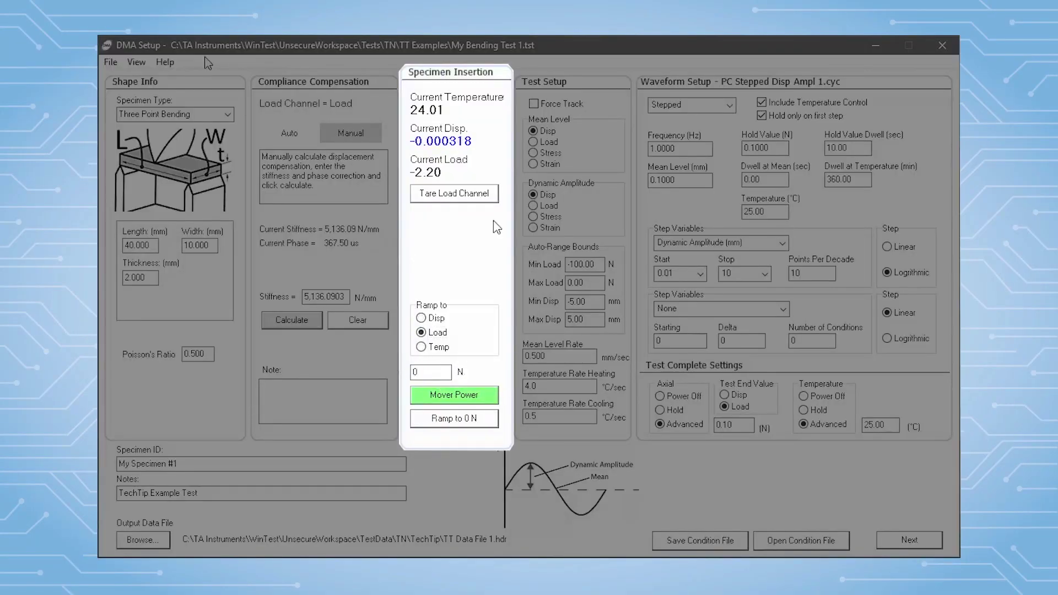
click(466, 420)
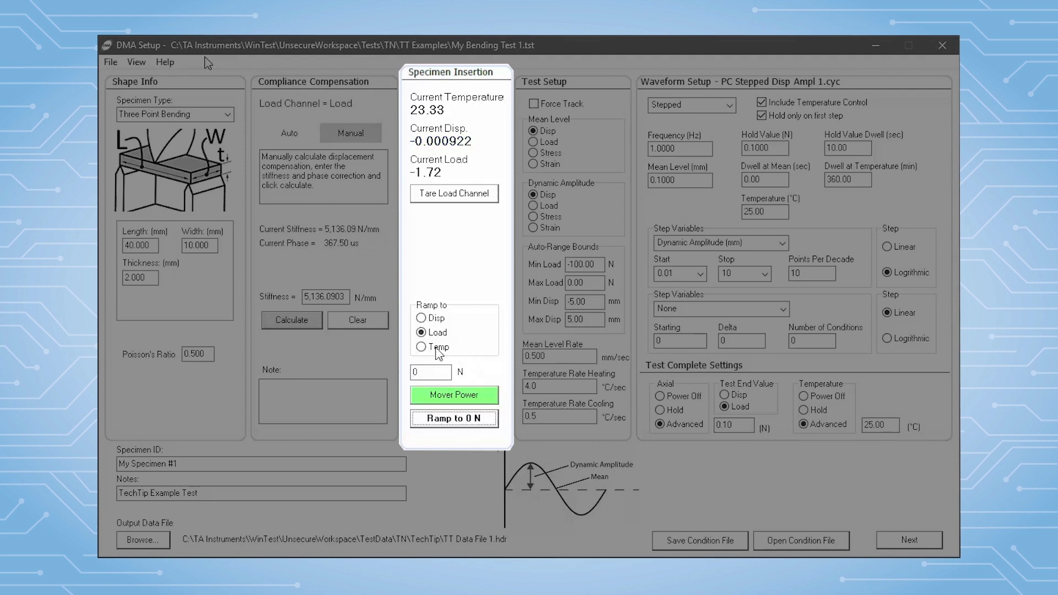
Start a temperature ramp to a 0 °C target
click(436, 348)
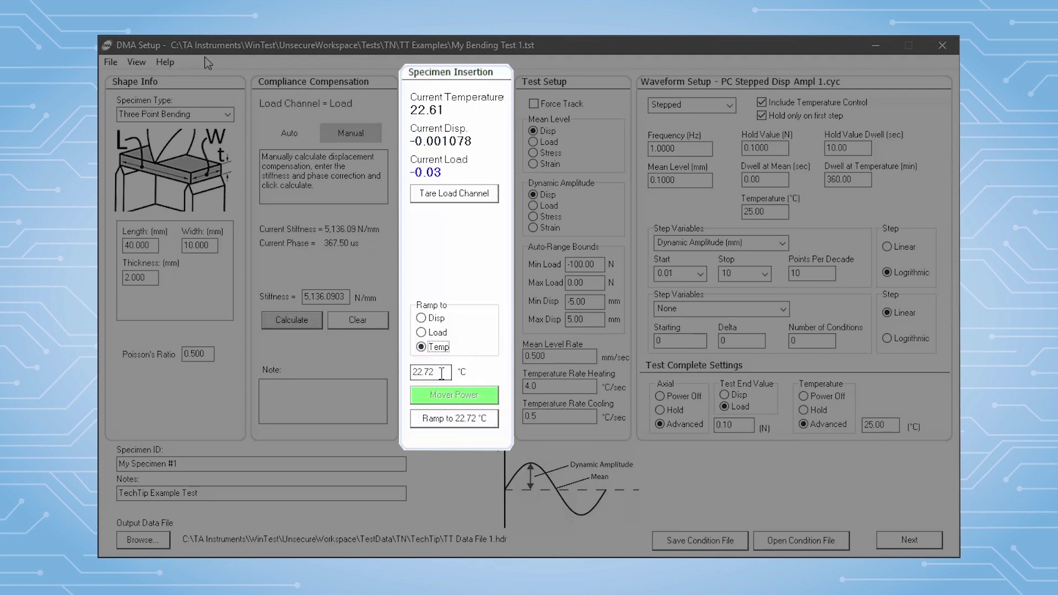
double_click(442, 372)
text(0)
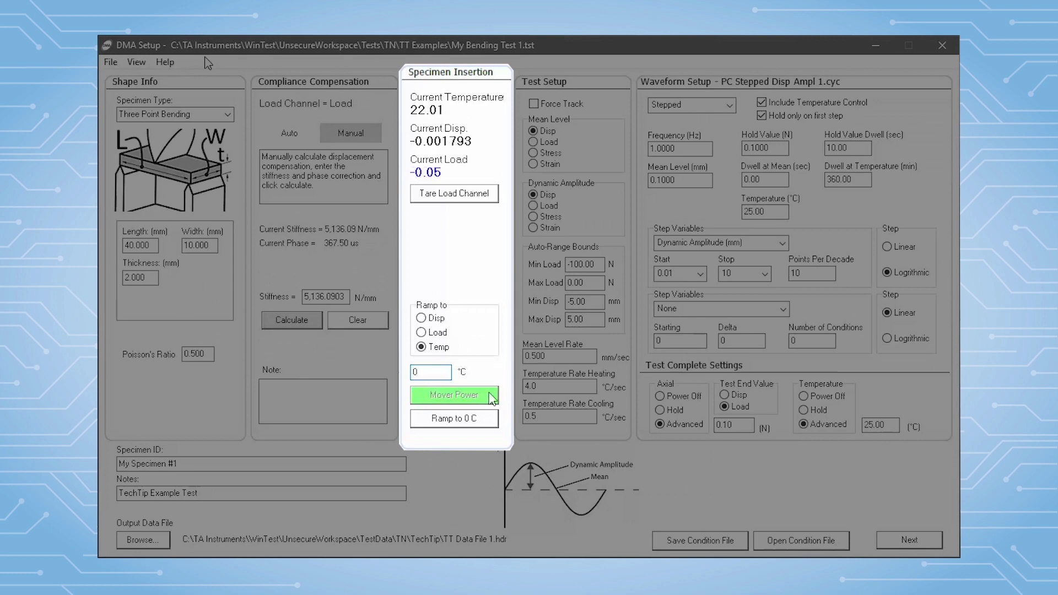
click(474, 420)
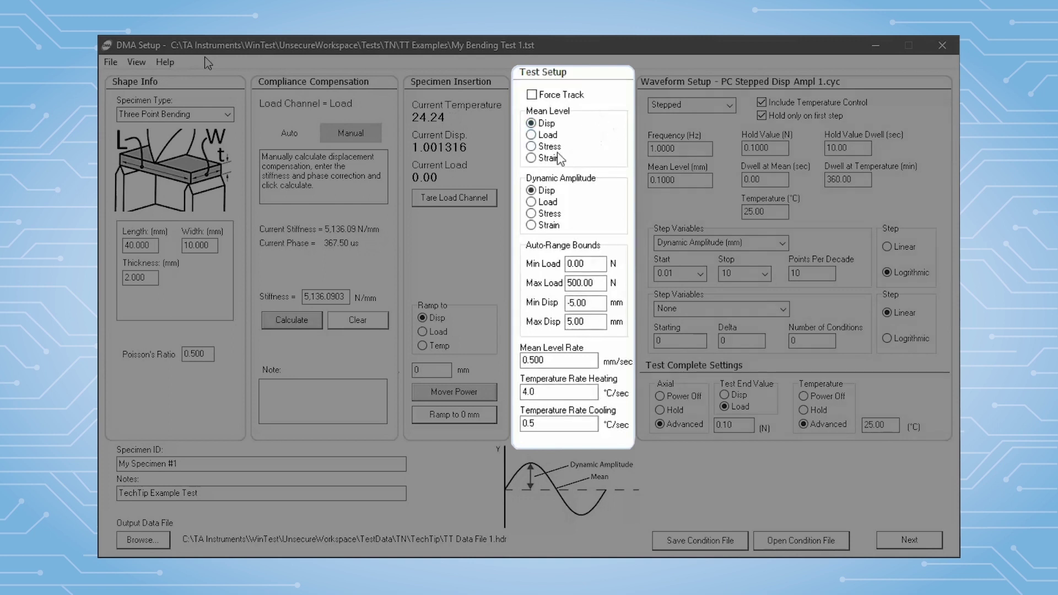
Set mean level and dynamic amplitude to Strain and enable Force Track
click(550, 158)
click(549, 231)
click(556, 98)
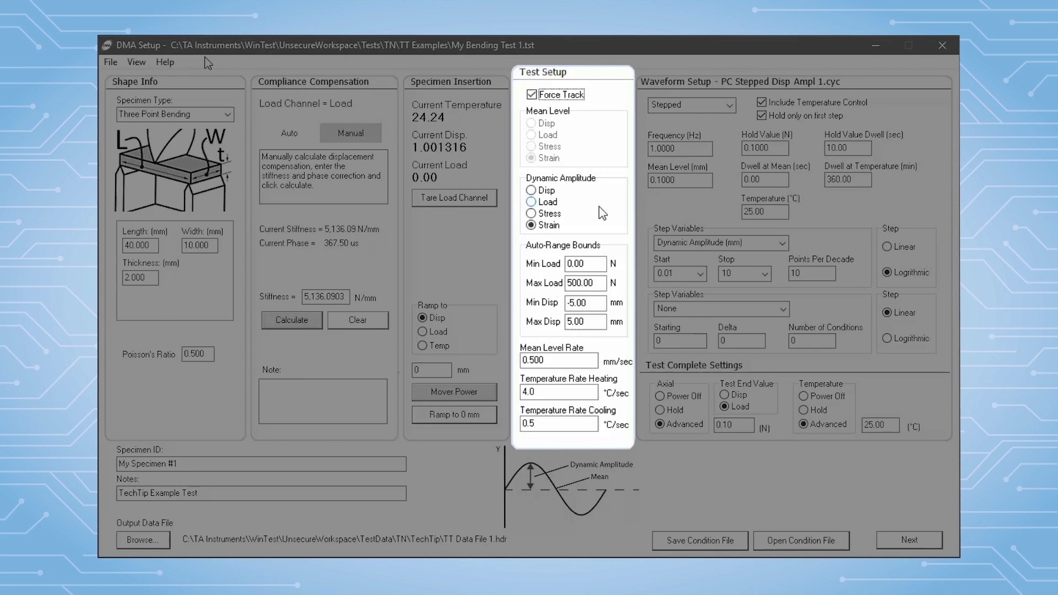
Change the auto-range maximum load to 400 N
click(600, 284)
double_click(575, 282)
text(400)
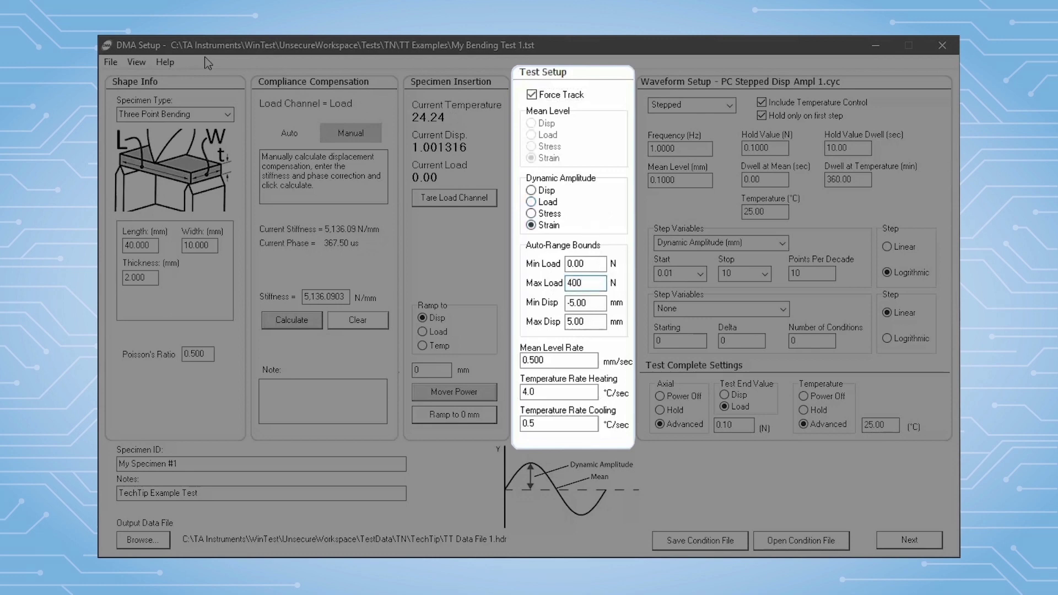
key(Tab)
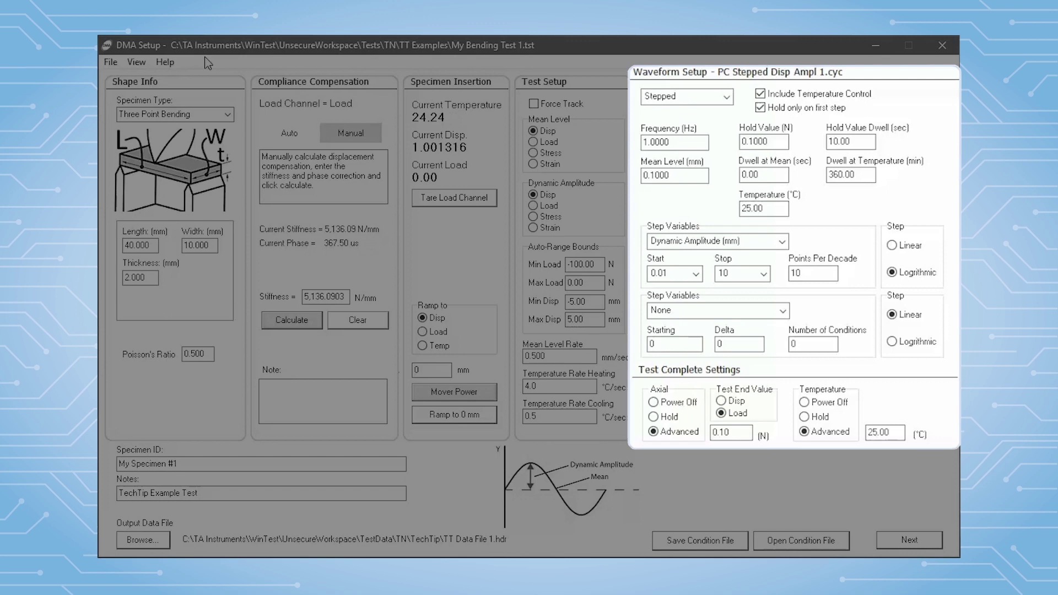
Try the Temperature Ramp waveform, then return the waveform type to Stepped
click(726, 97)
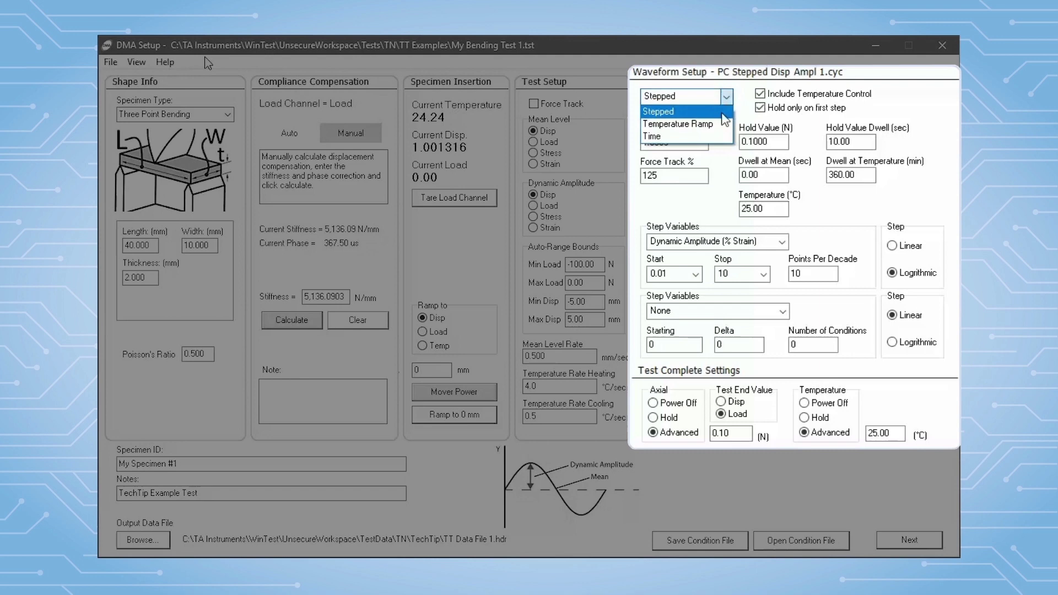
click(721, 124)
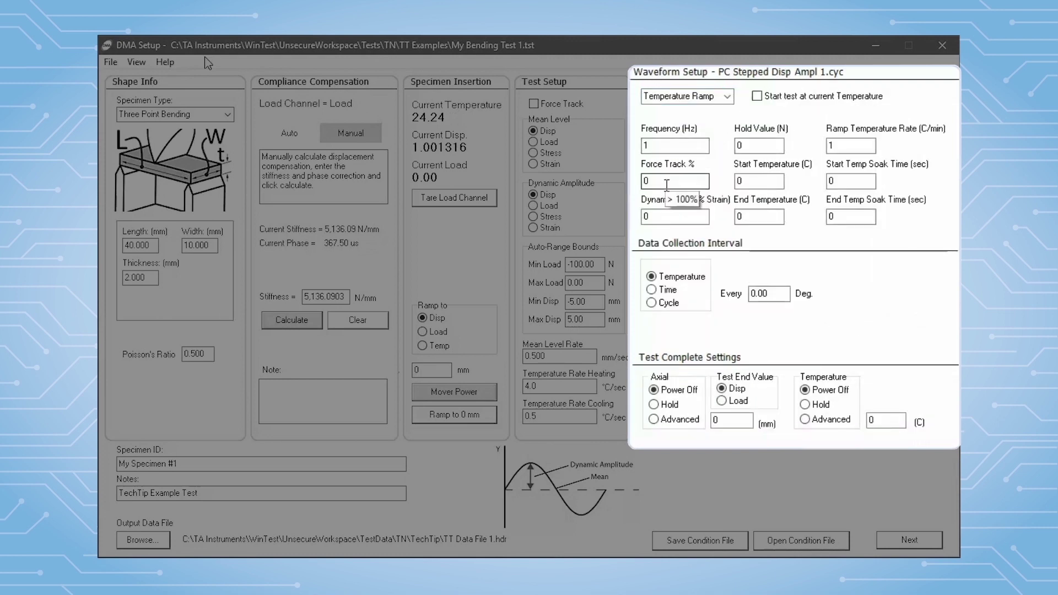
key(Tab)
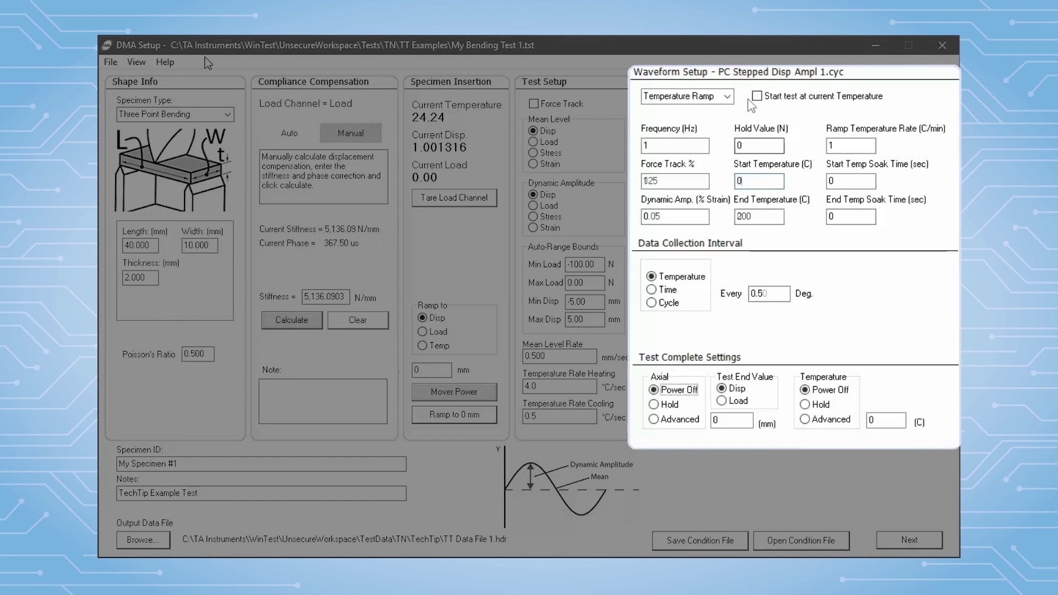
click(726, 97)
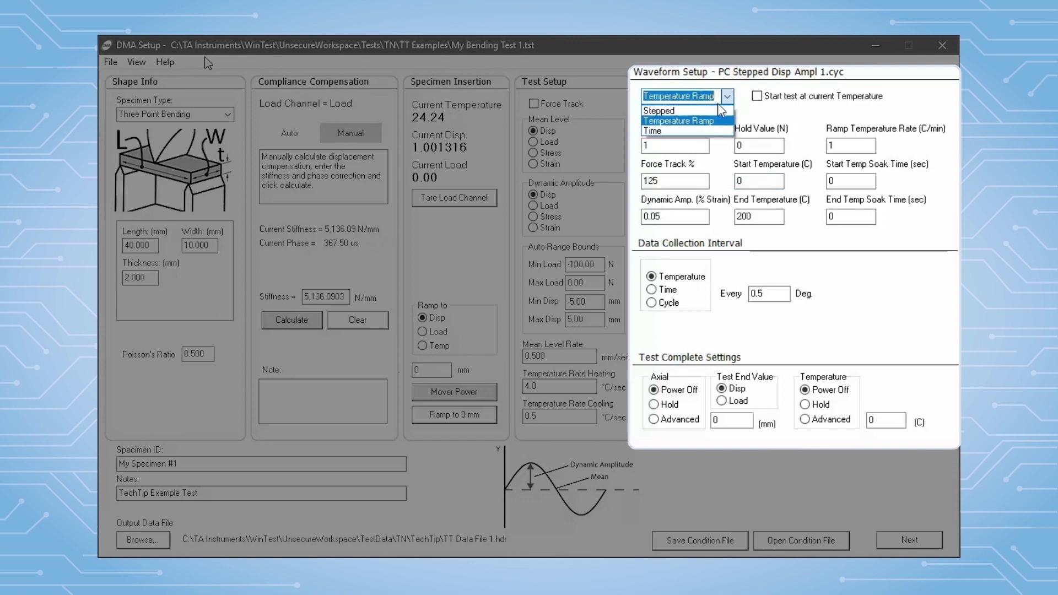
click(716, 111)
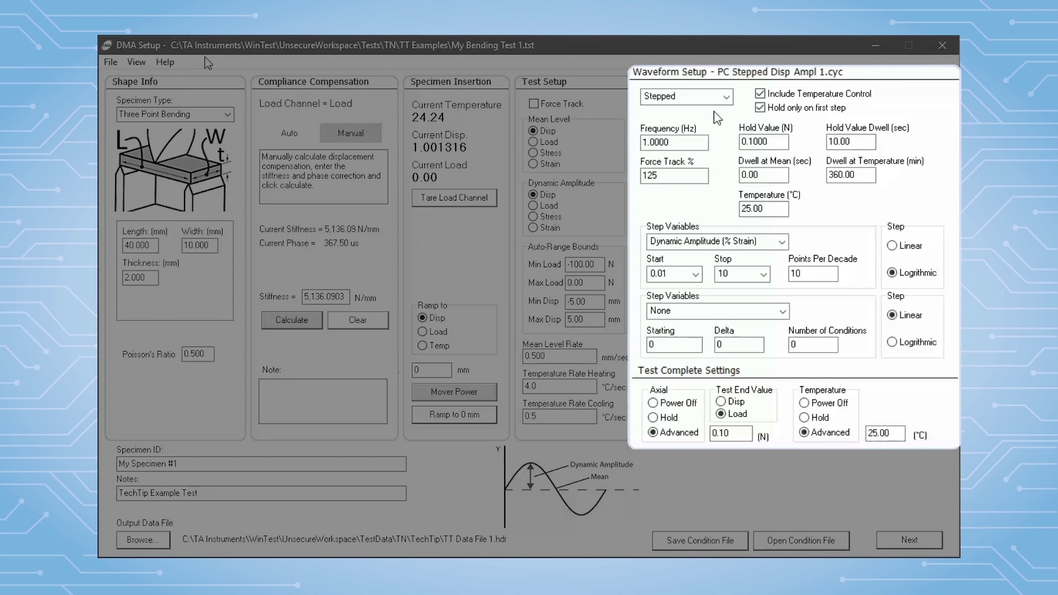
Set the step variables to Frequency (Hz) first and Temperature (°C) second
click(781, 244)
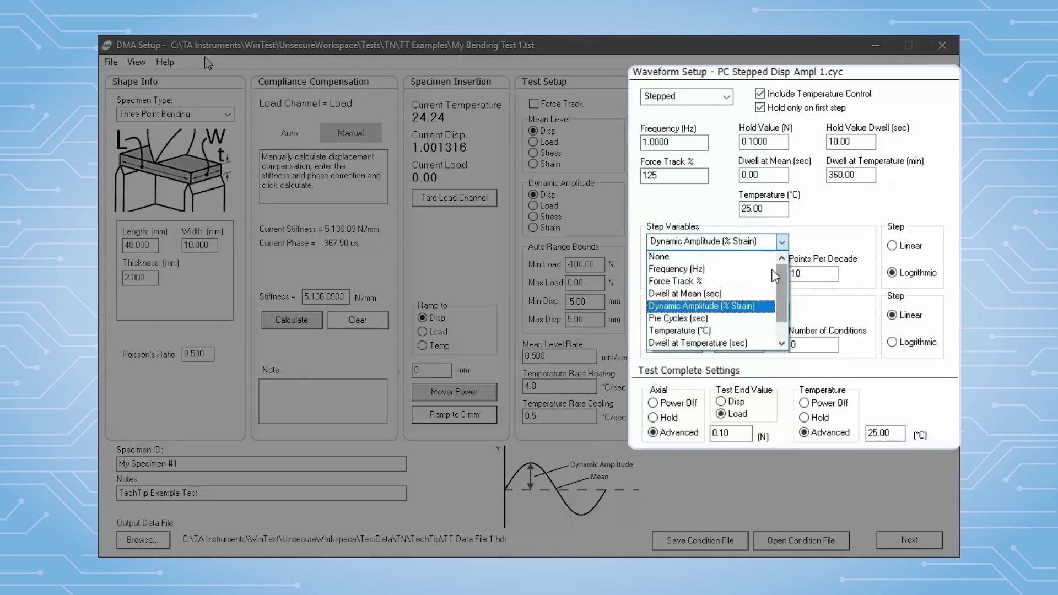
click(769, 269)
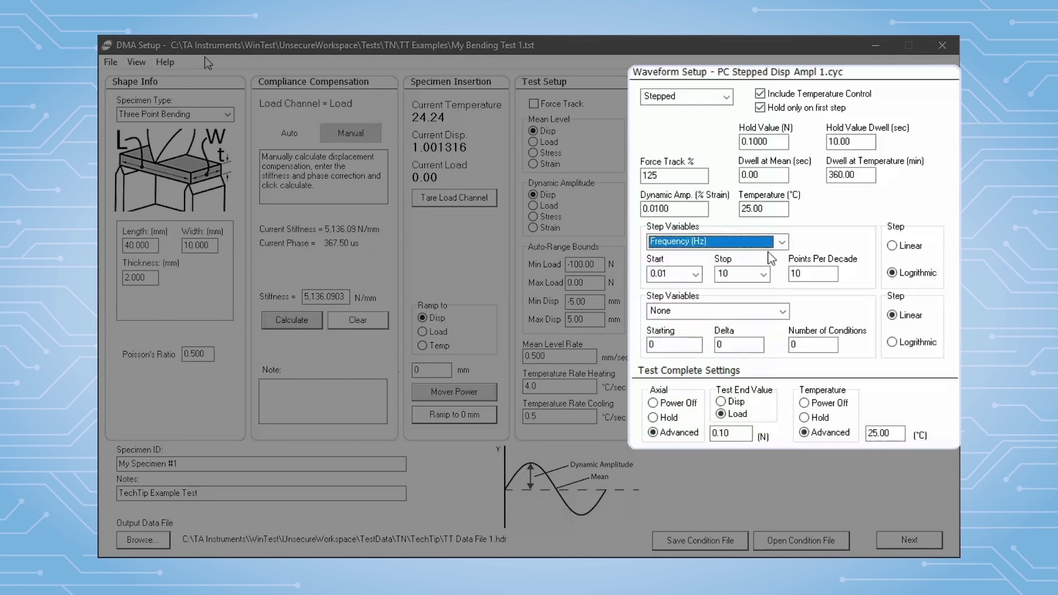
click(782, 314)
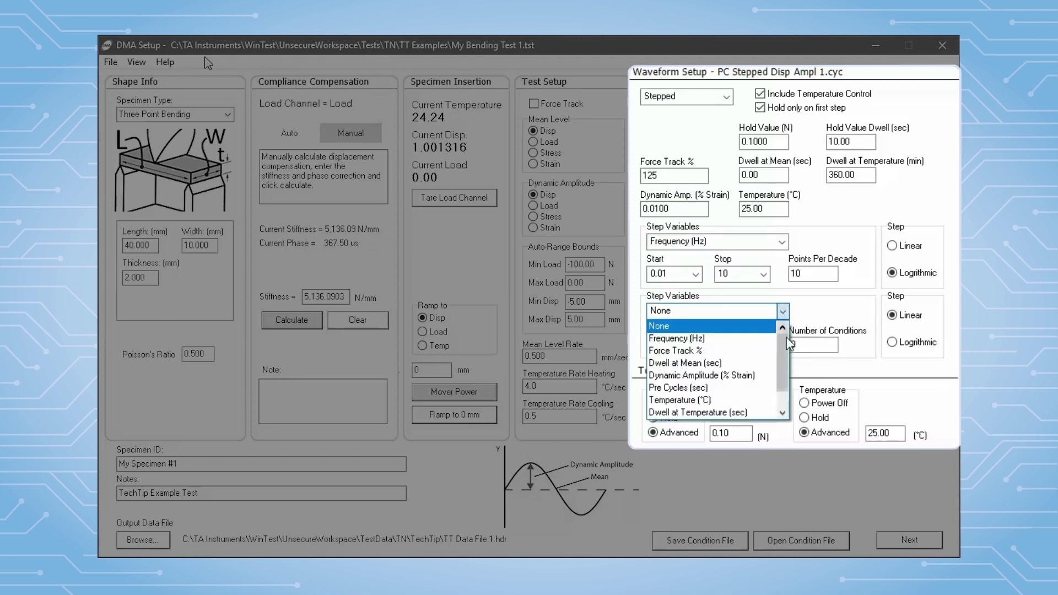
scroll(789, 367, down, 1)
click(677, 376)
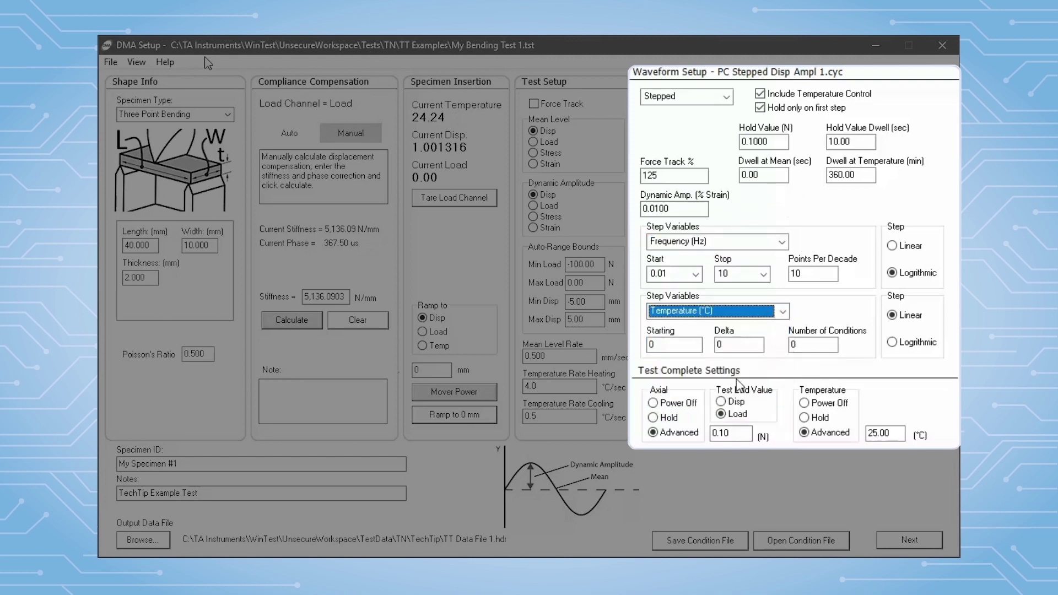
click(682, 347)
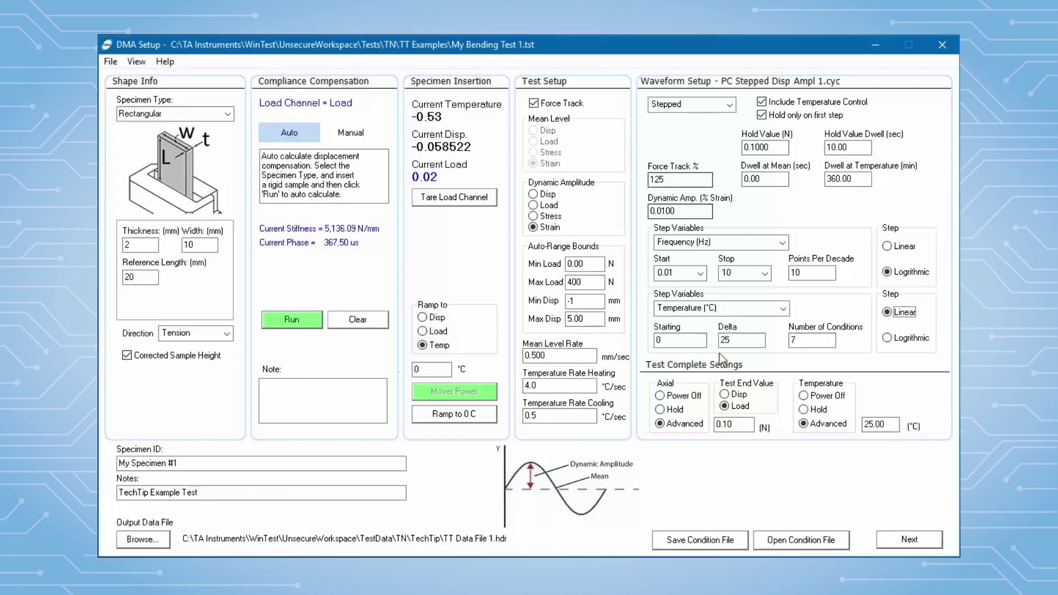
Load PC Temp Ramp 1.cyc, open a scope display, and start the 0–180 °C ramp test
click(801, 540)
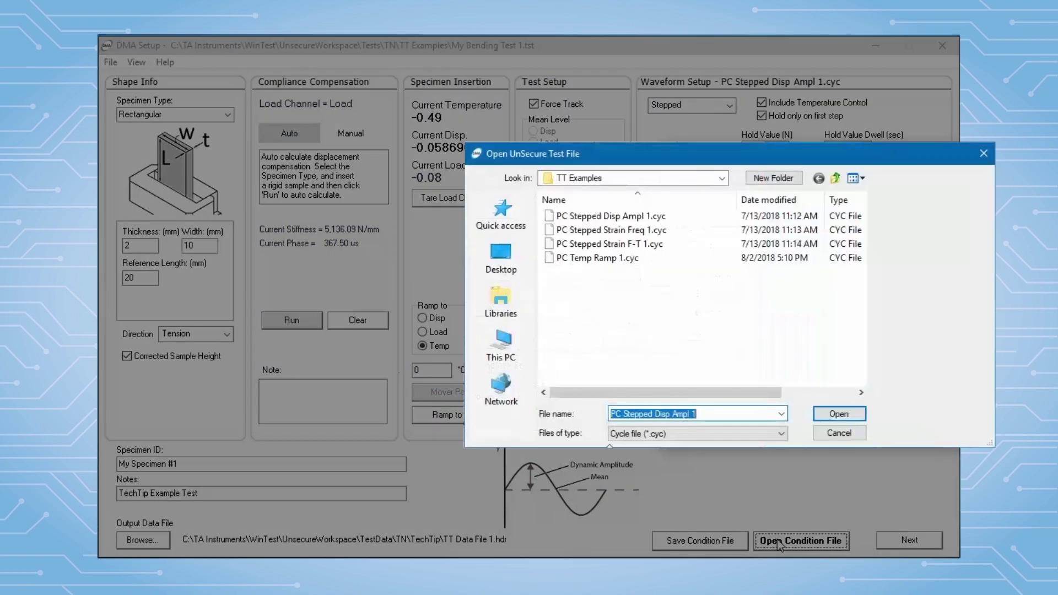
double_click(609, 261)
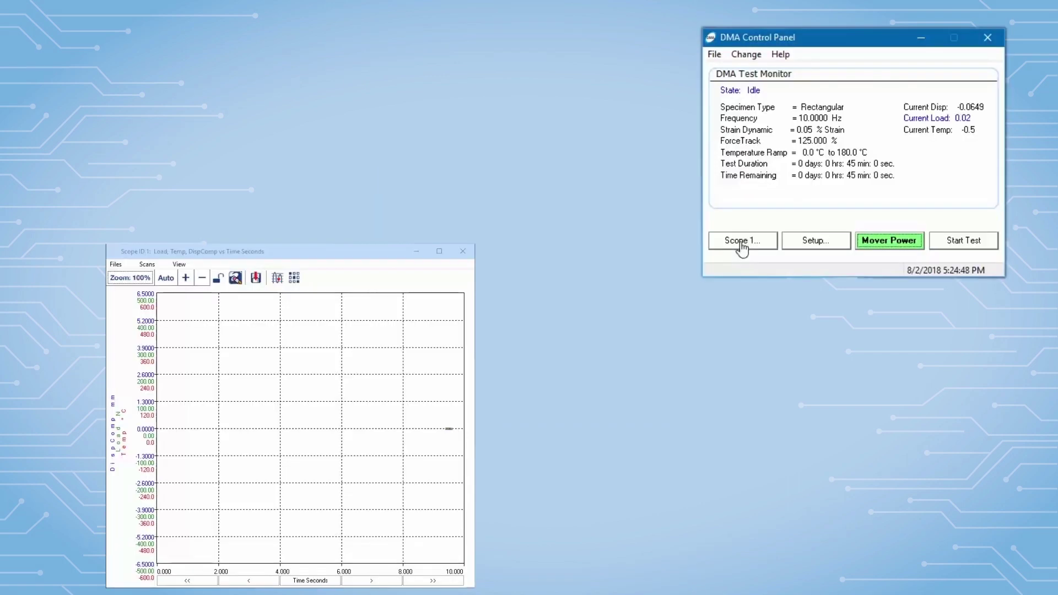
click(741, 242)
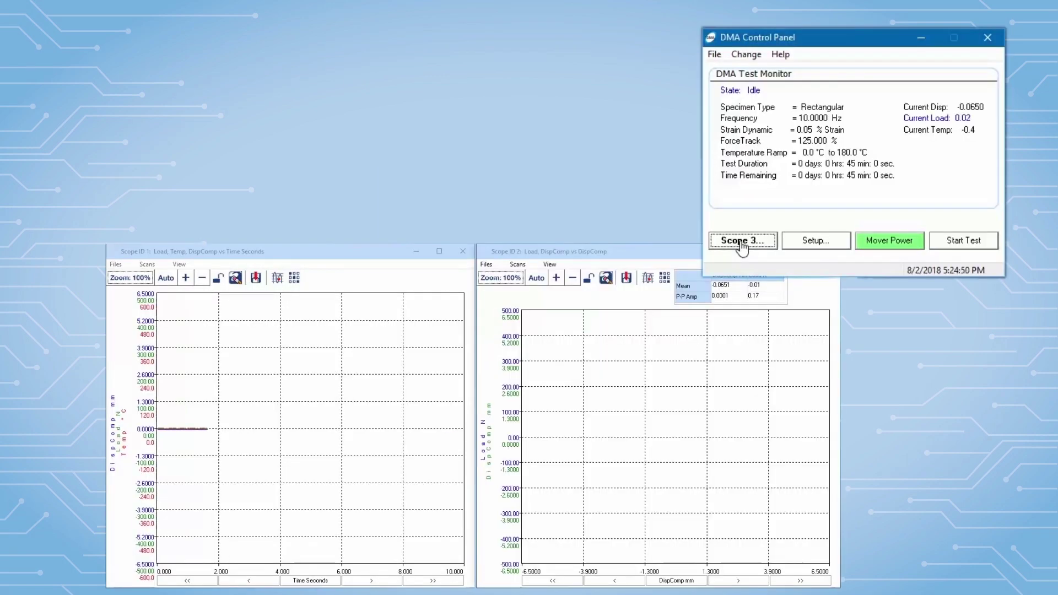
click(972, 244)
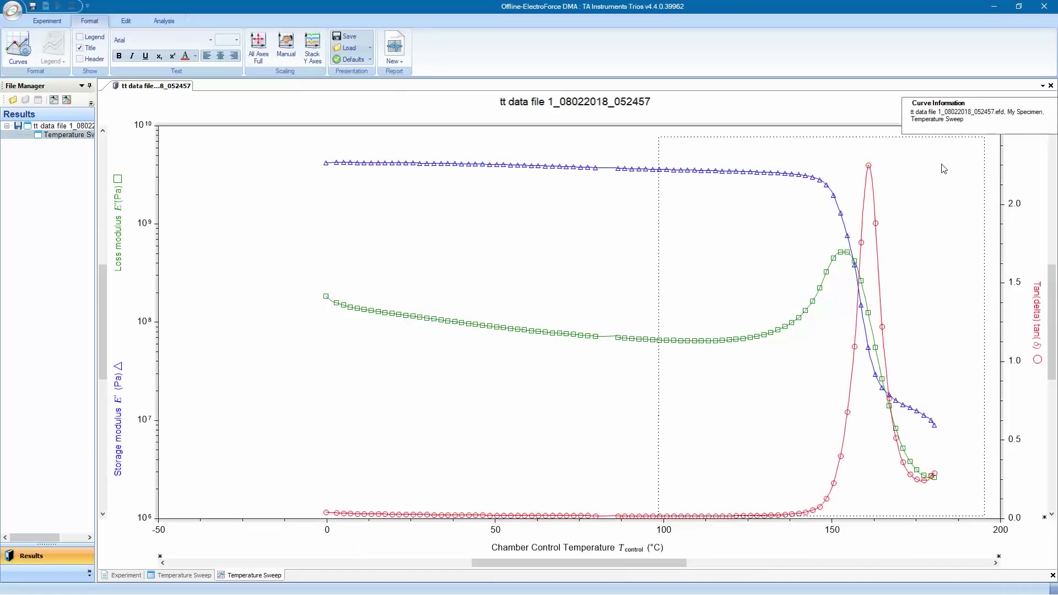
Zoom onto the boxed transition region and stamp the tan delta peak at 160.712 °C, 2.25074
right_click(944, 169)
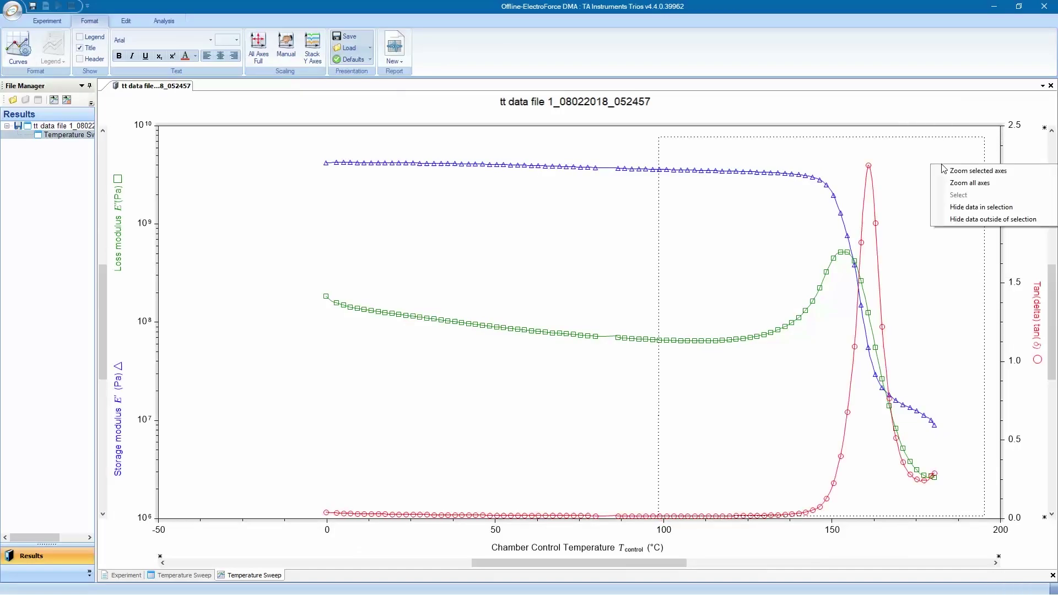
click(953, 168)
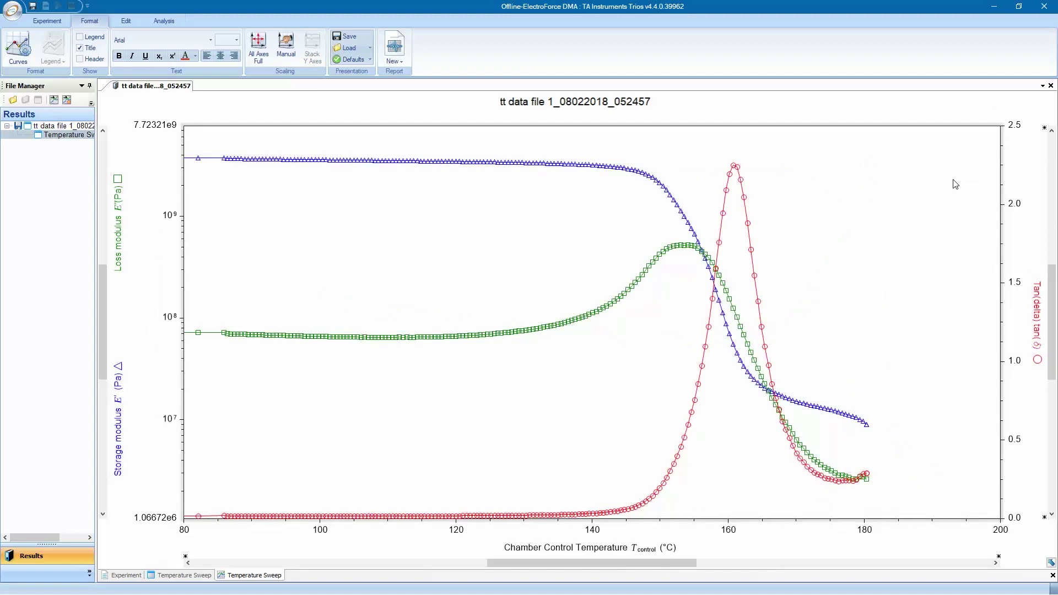
right_click(735, 165)
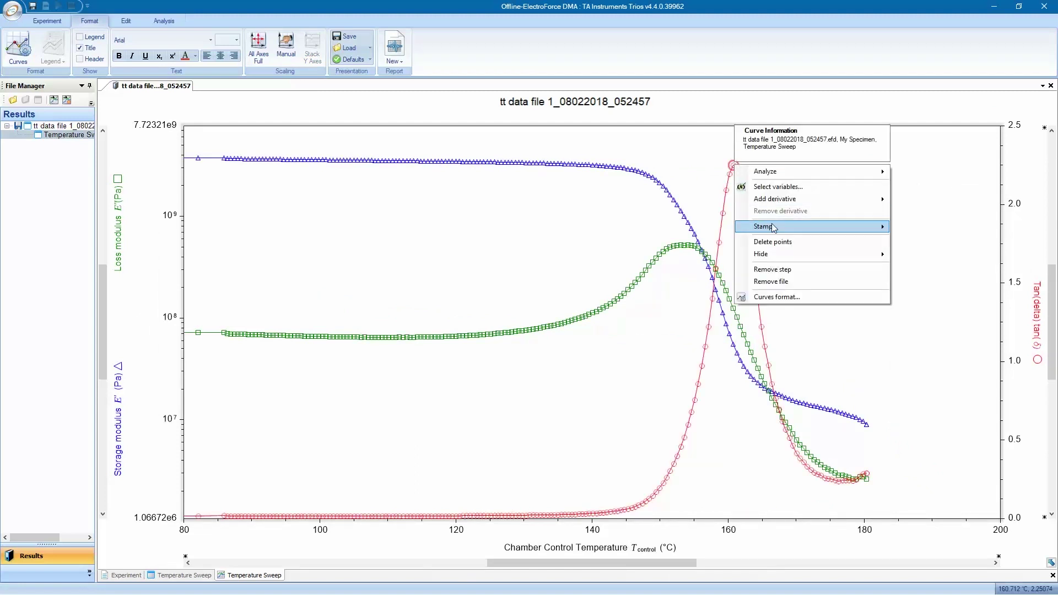
mouse_move(777, 231)
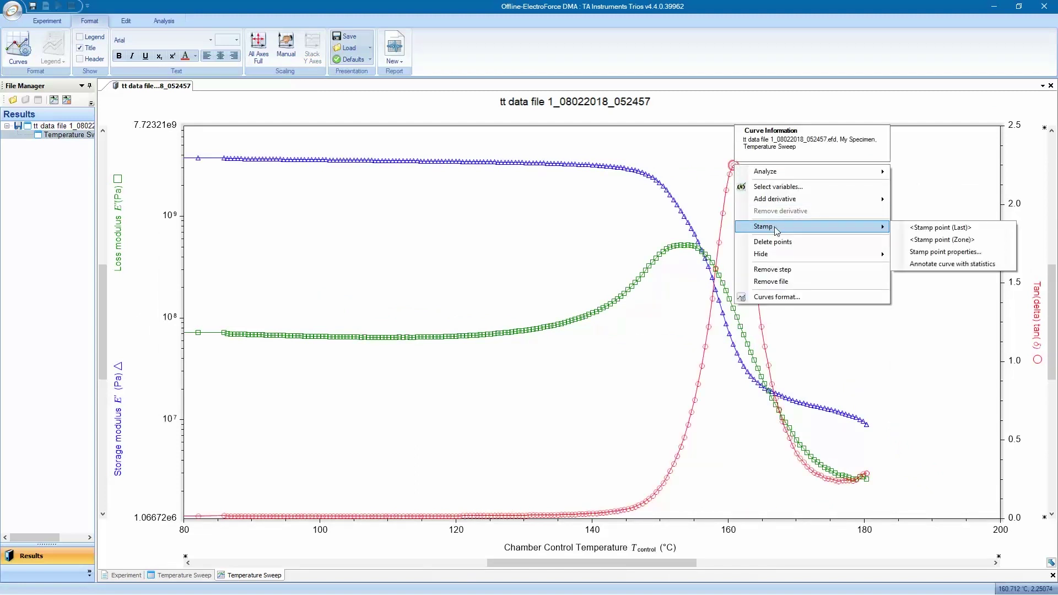
click(913, 230)
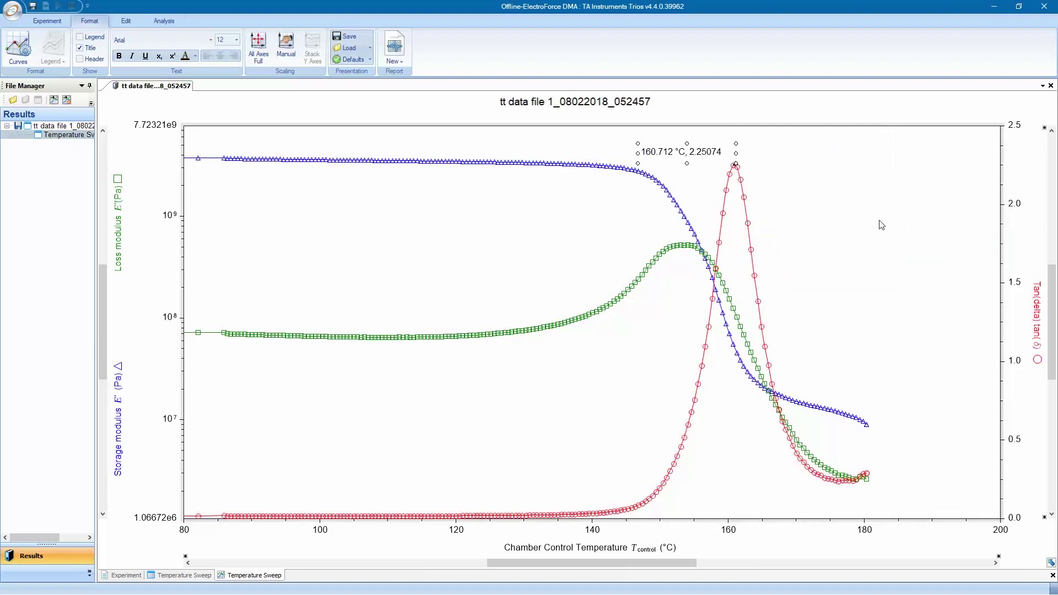